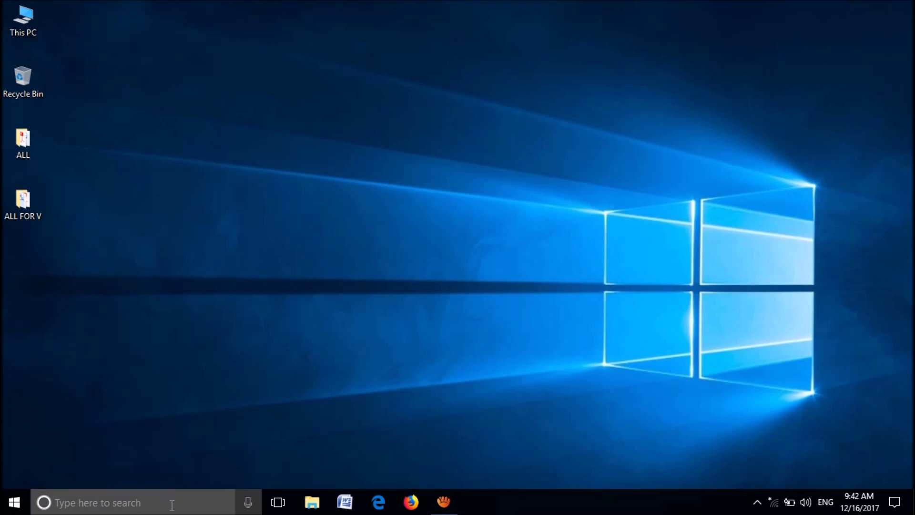
- Open the taskbar search panel
click(171, 505)
text(s)
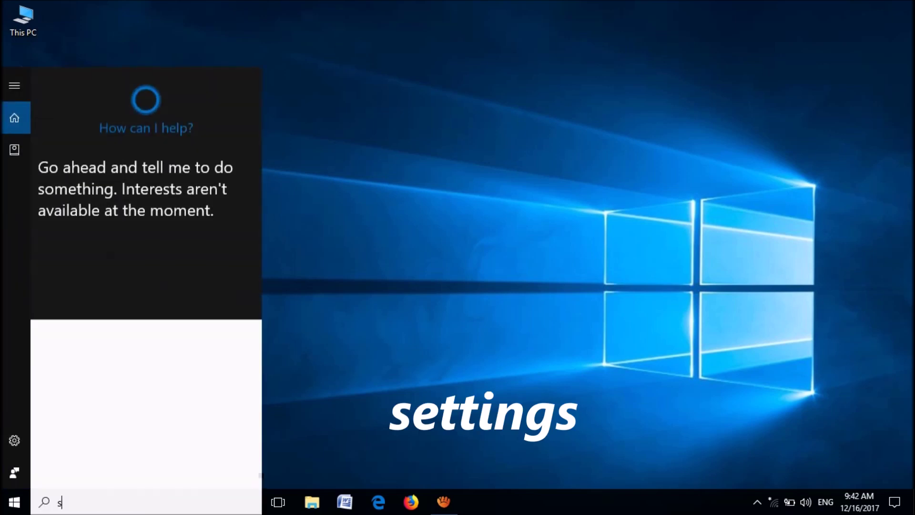
text(ettings)
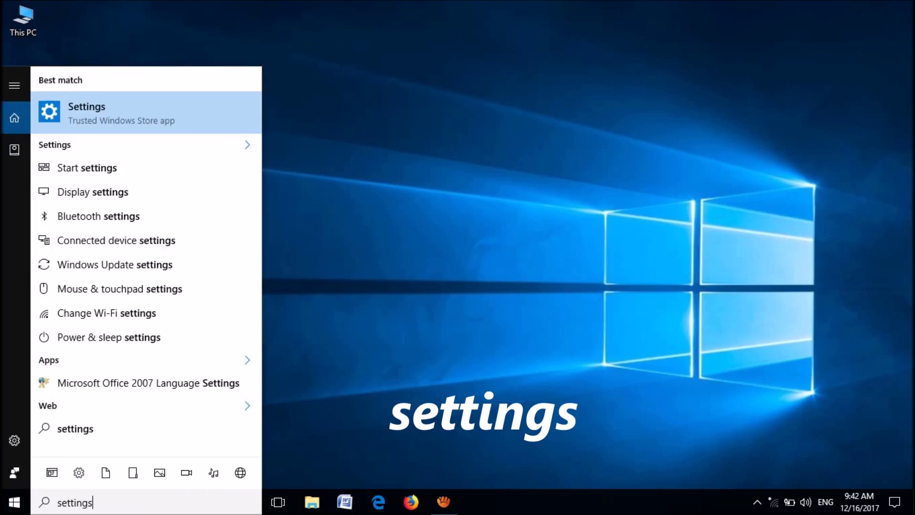
- Dismiss search, open Windows Settings with Win+I and go to Accounts
key(Escape)
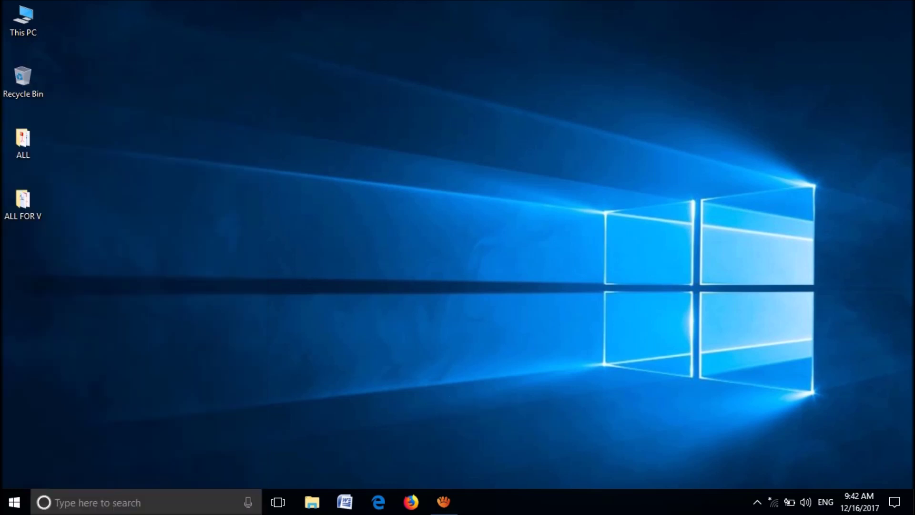
key(super+i)
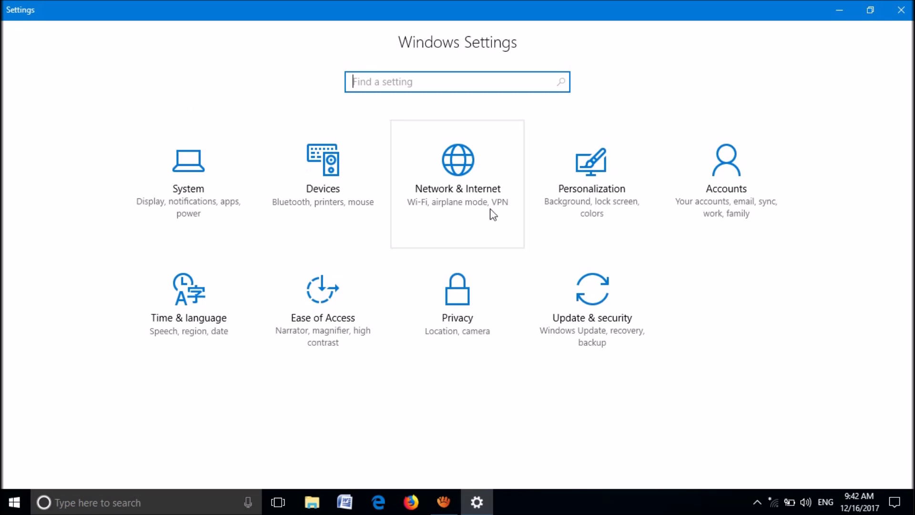
click(720, 198)
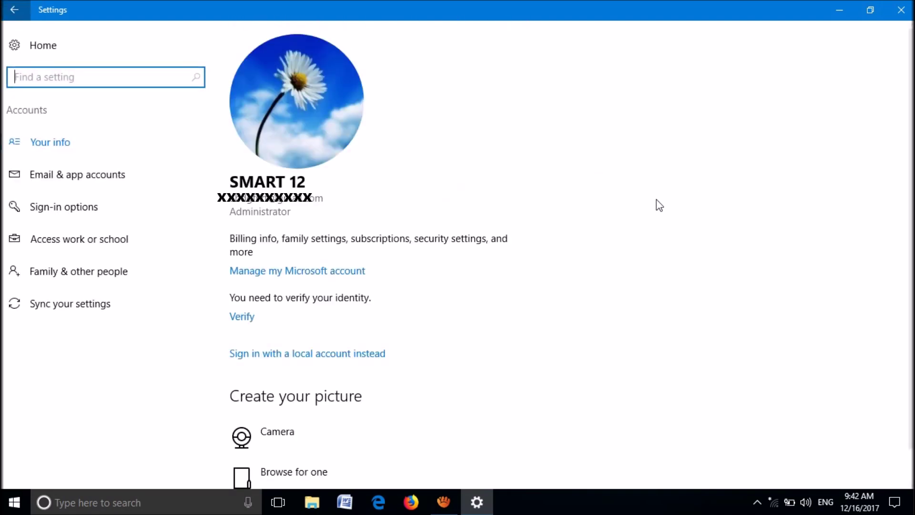
- Turn off the Language preferences toggle under Sync your settings
click(78, 314)
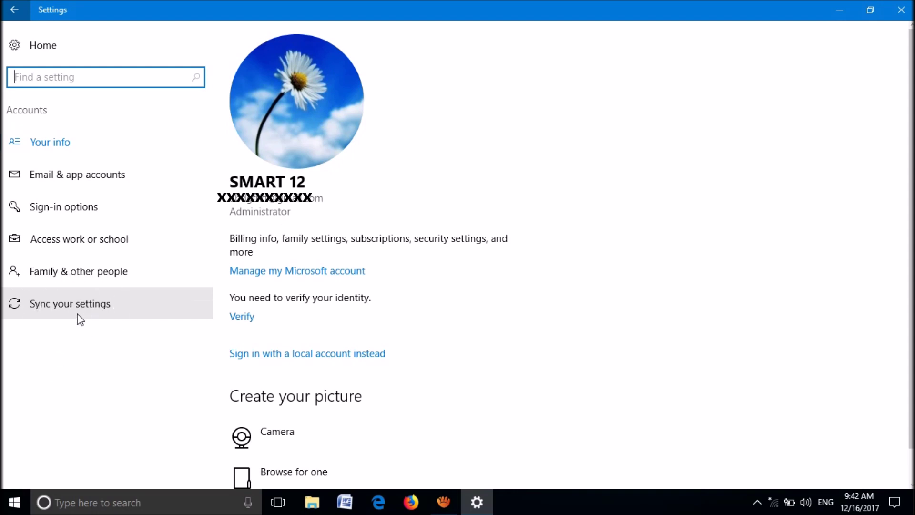
click(72, 315)
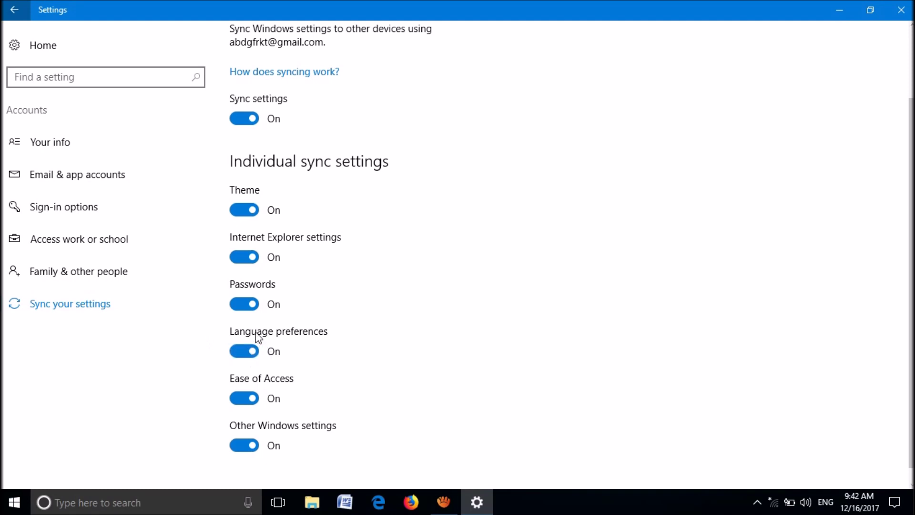
click(246, 358)
click(15, 10)
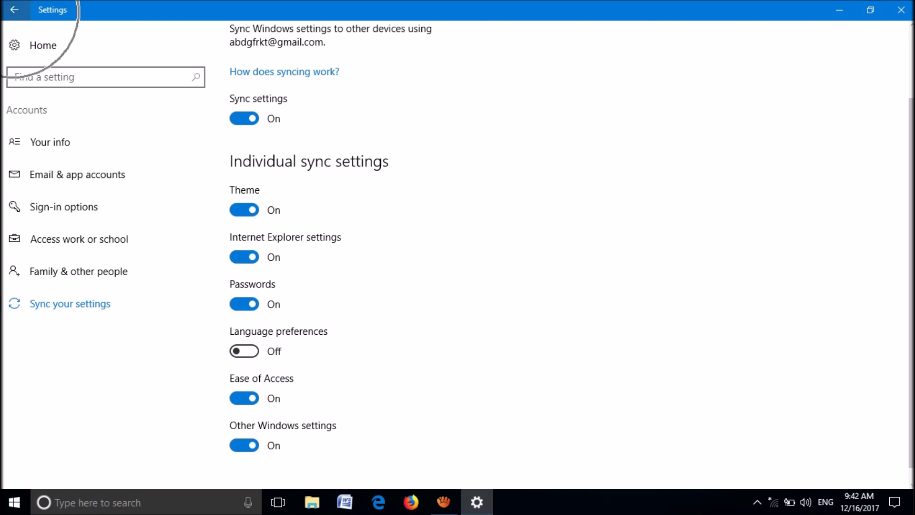
- Go to Time & language > Region & language and start adding a language
click(14, 10)
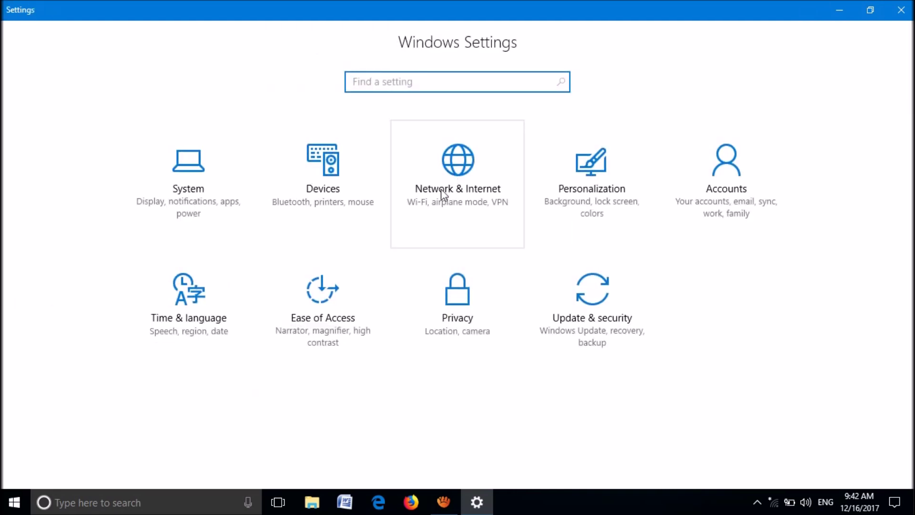
click(185, 316)
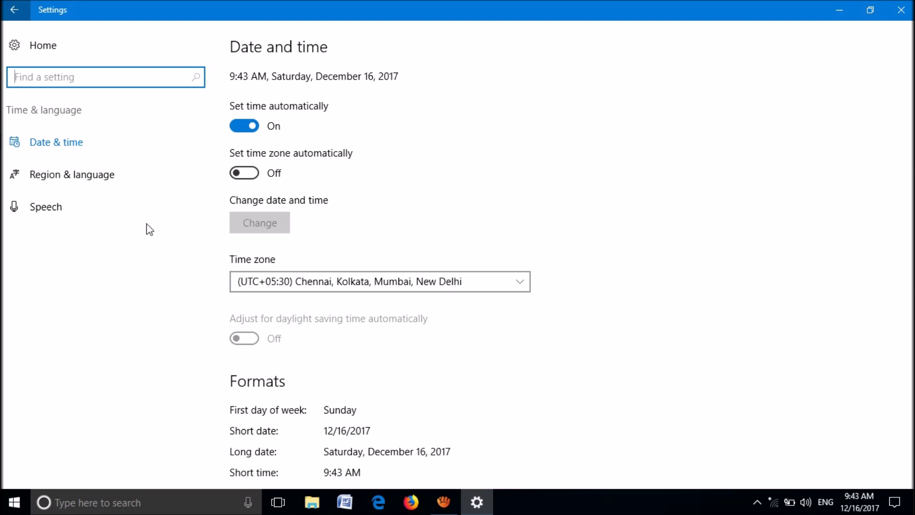
click(91, 180)
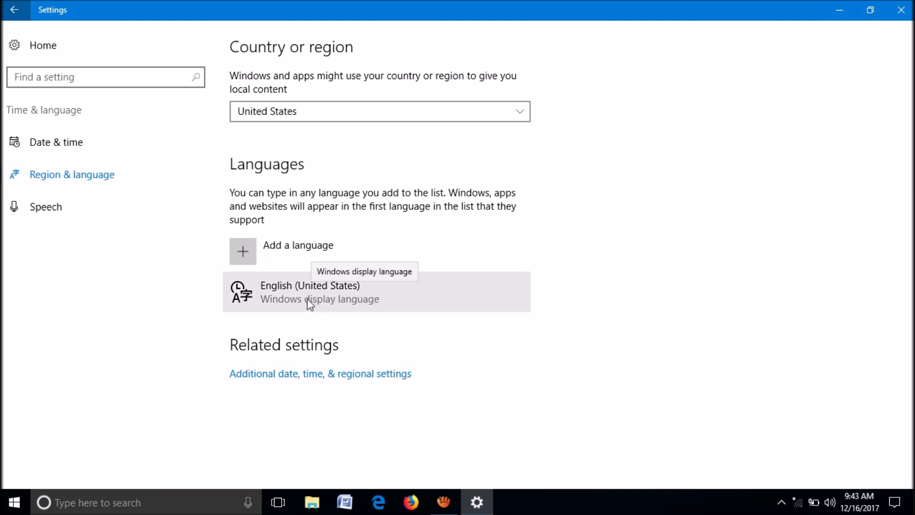
click(249, 254)
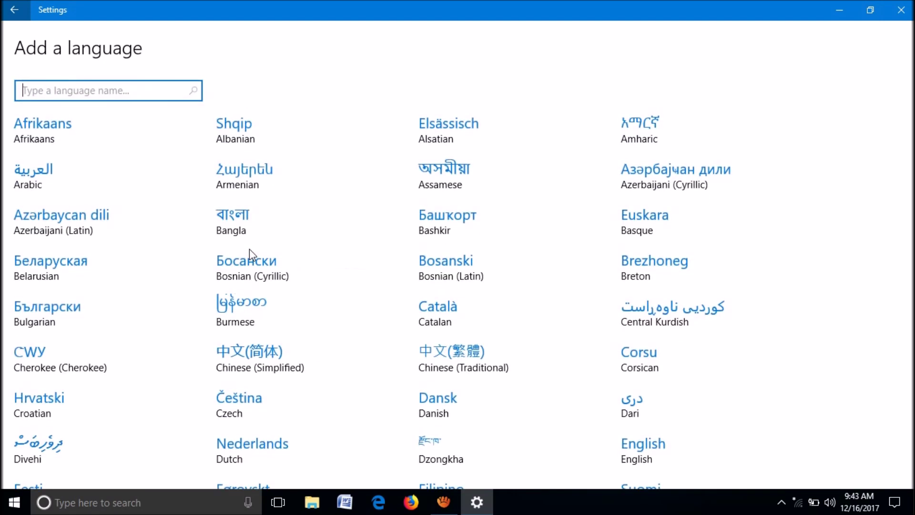
scroll(458, 294, down, 5)
scroll(458, 294, down, 3)
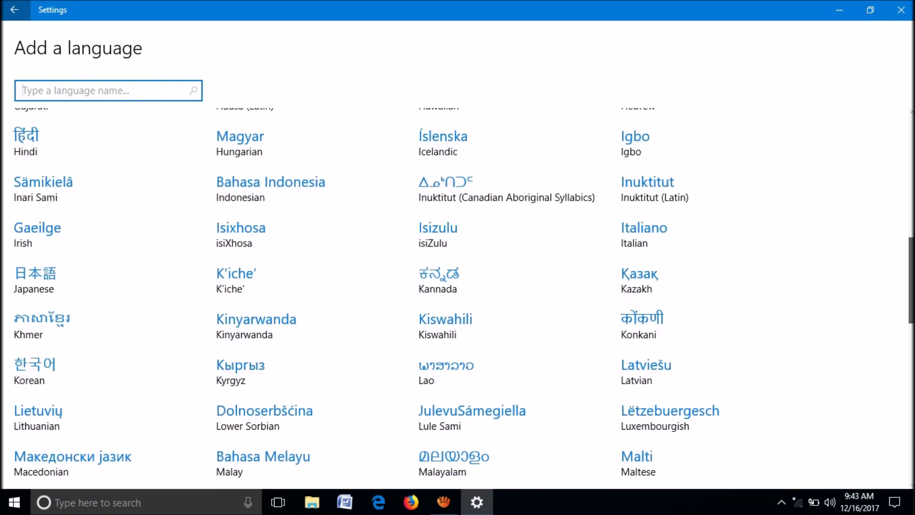
scroll(458, 293, down, 4)
scroll(457, 293, down, 5)
scroll(458, 293, down, 2)
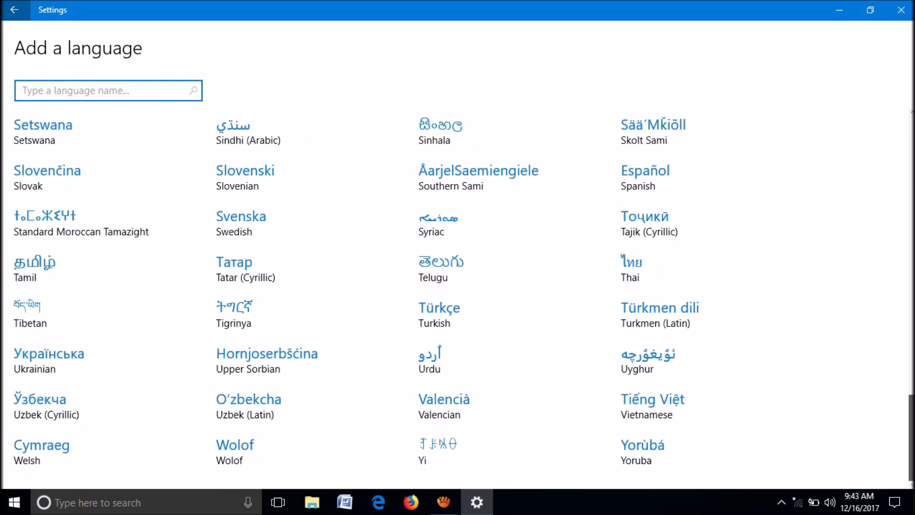
scroll(685, 156, up, 8)
scroll(684, 156, up, 5)
scroll(685, 156, up, 1)
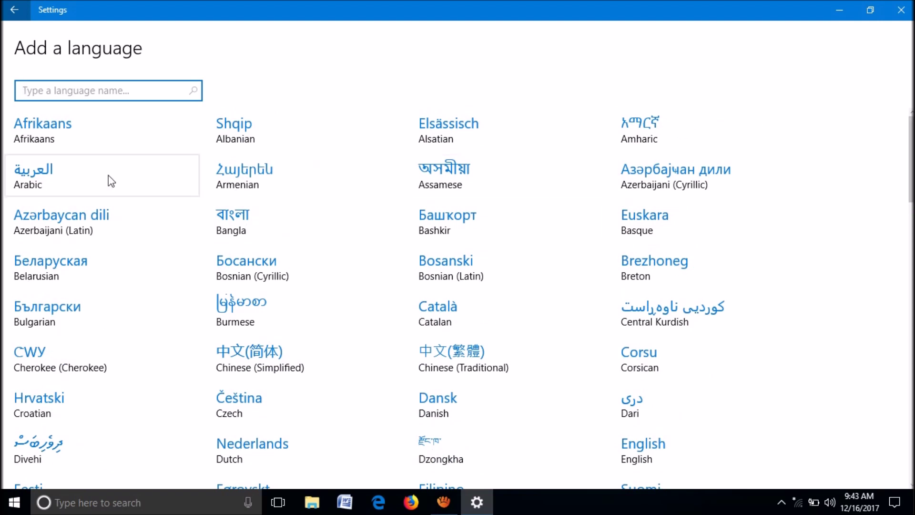
- Add Arabic (Saudi Arabia) and install its language pack
click(61, 180)
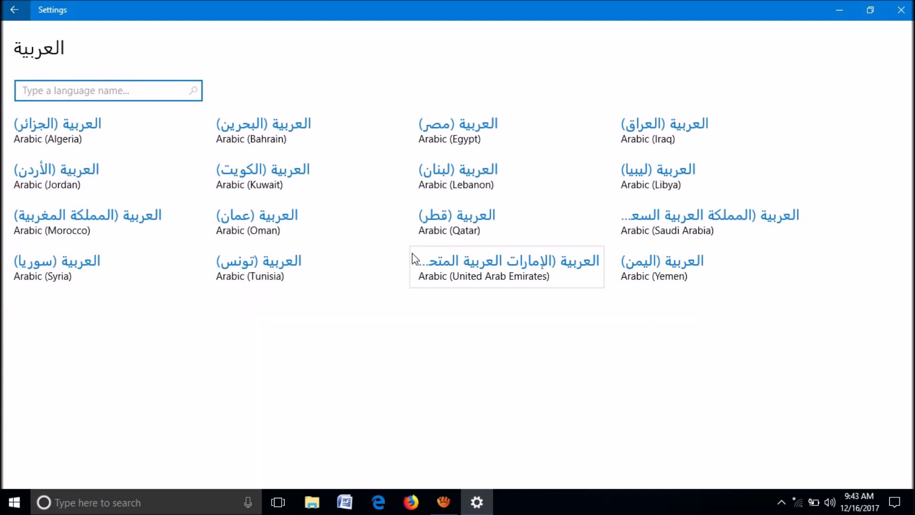
click(647, 232)
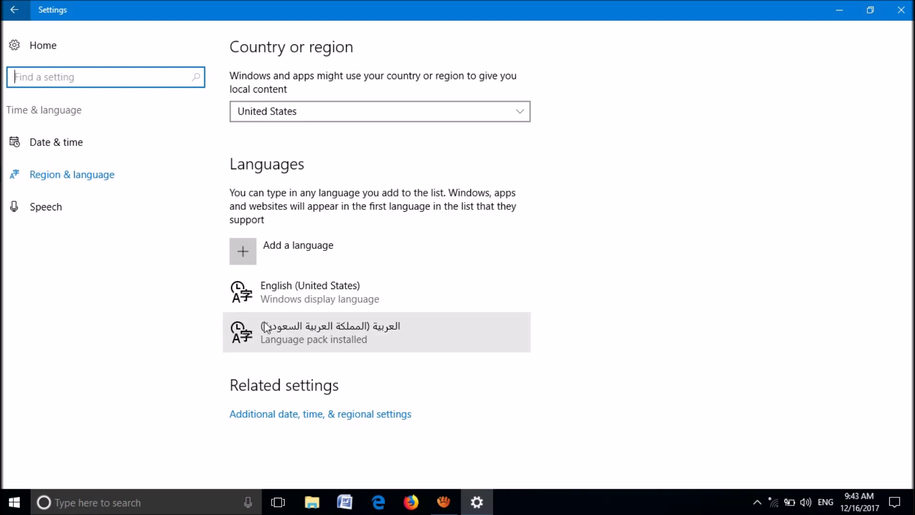
- Set Arabic (Saudi Arabia) as default and open Clock, Language, and Region, maximized
click(326, 337)
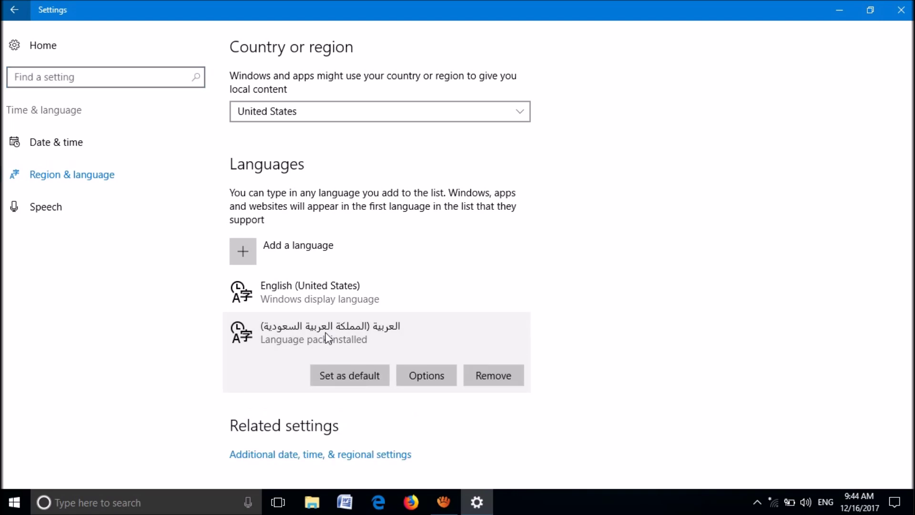
click(344, 380)
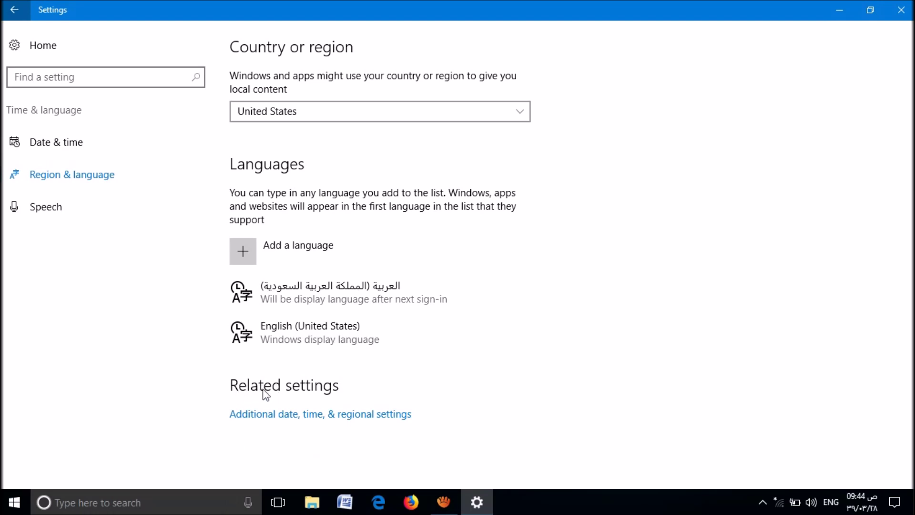
click(266, 419)
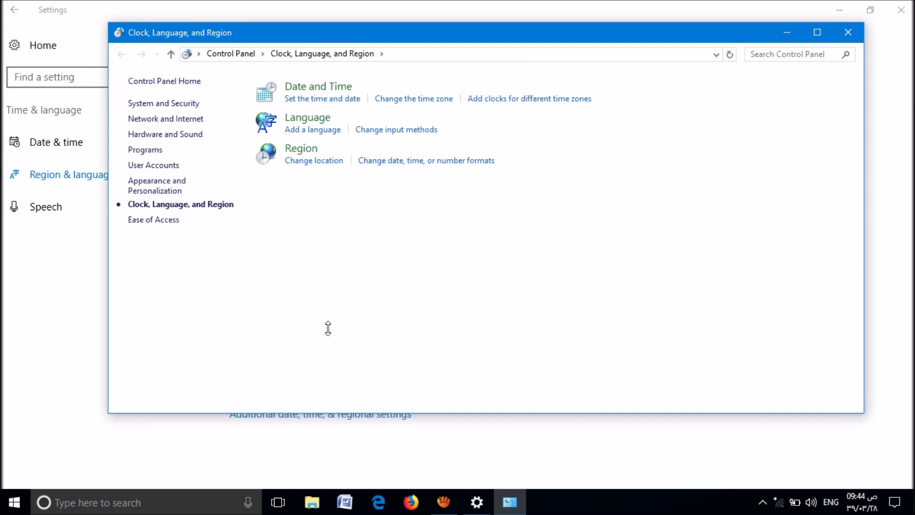
click(817, 33)
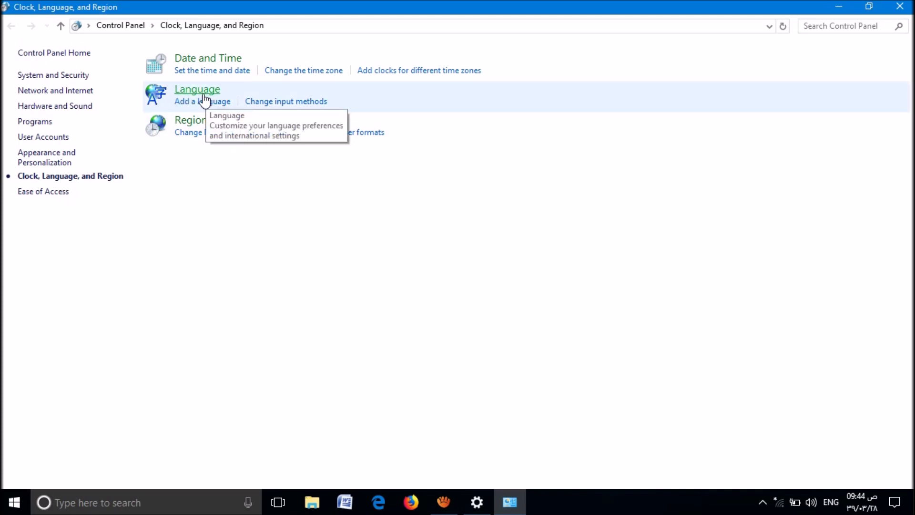
- Go from Language to Advanced settings and on to the Administrative regional options
click(193, 108)
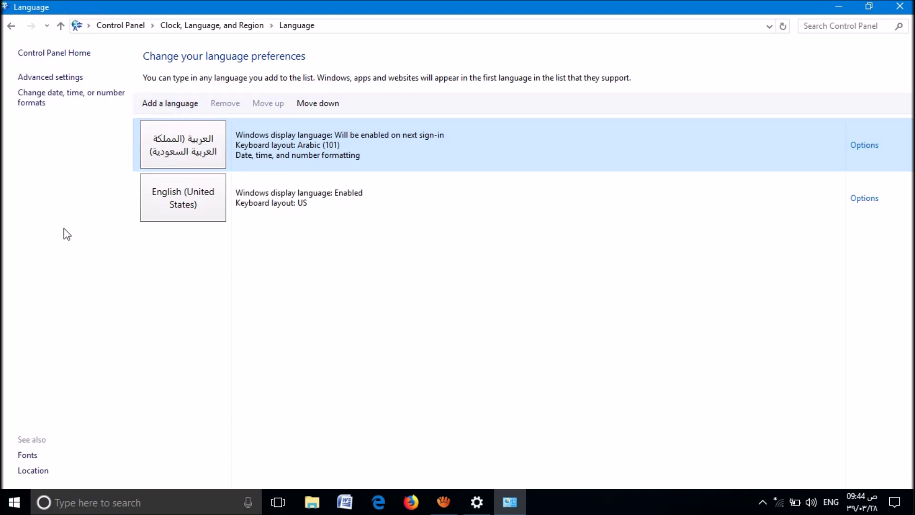
click(58, 80)
click(57, 80)
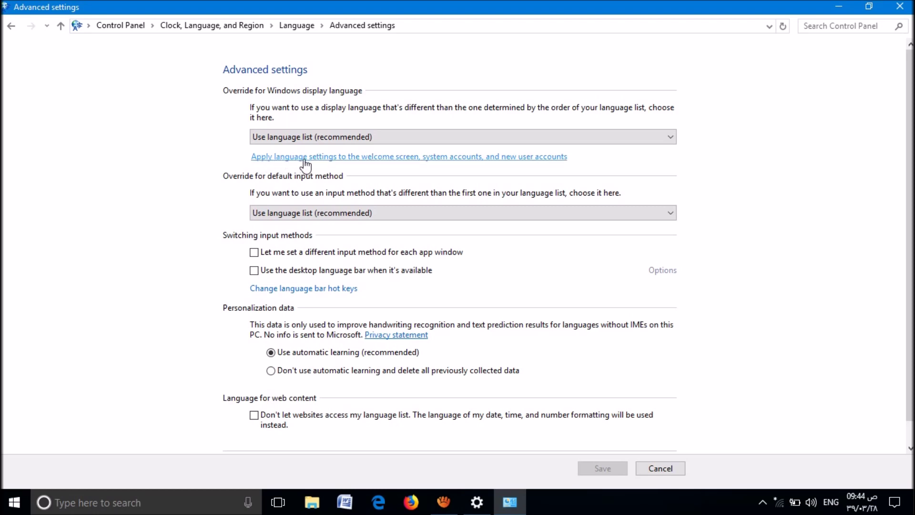
click(435, 159)
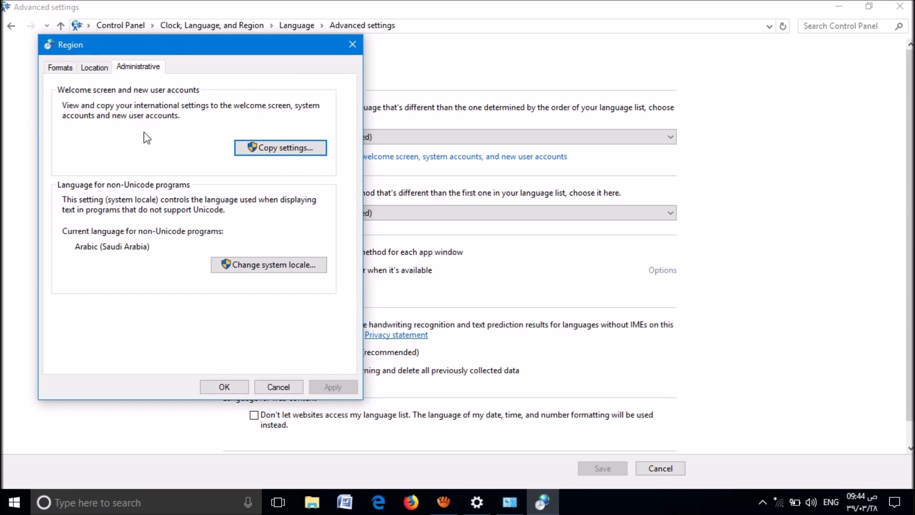
- Open the welcome screen and new user accounts settings
click(256, 150)
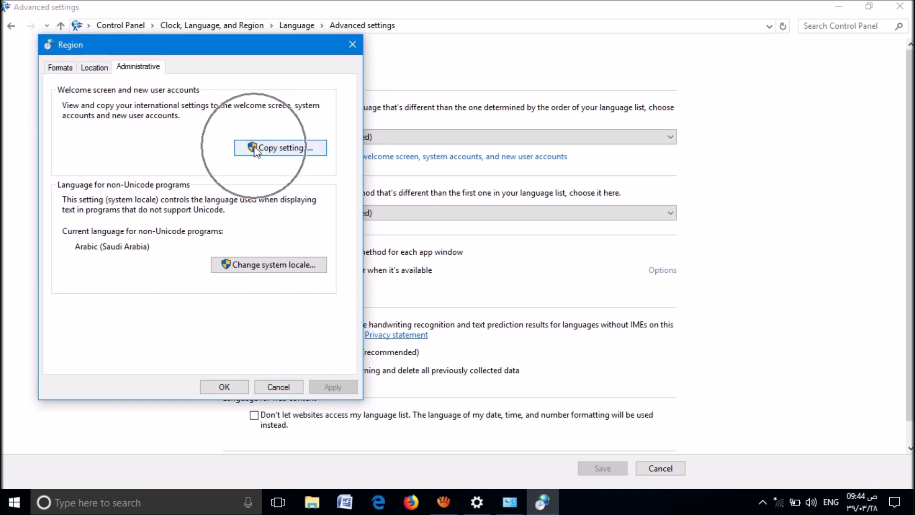
- Copy Arabic (Saudi Arabia) settings to the welcome screen, system accounts and new user accounts
click(254, 148)
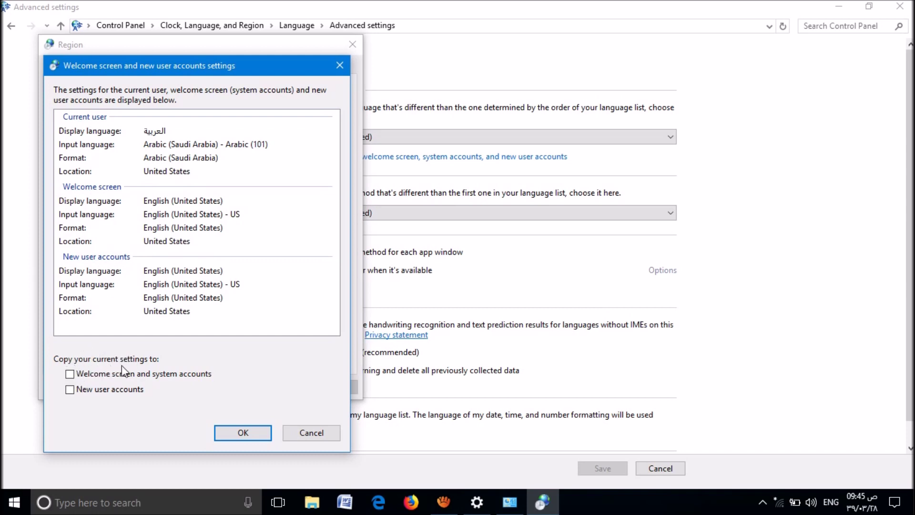
click(71, 374)
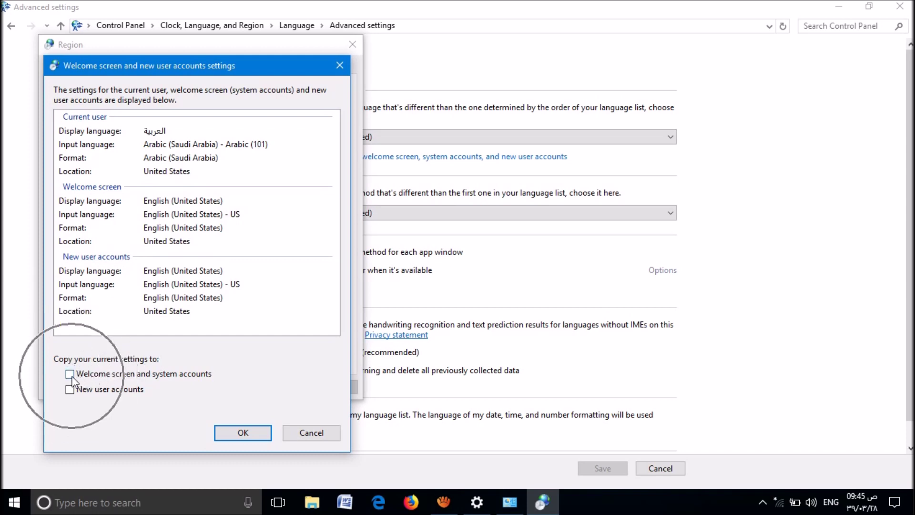
click(70, 390)
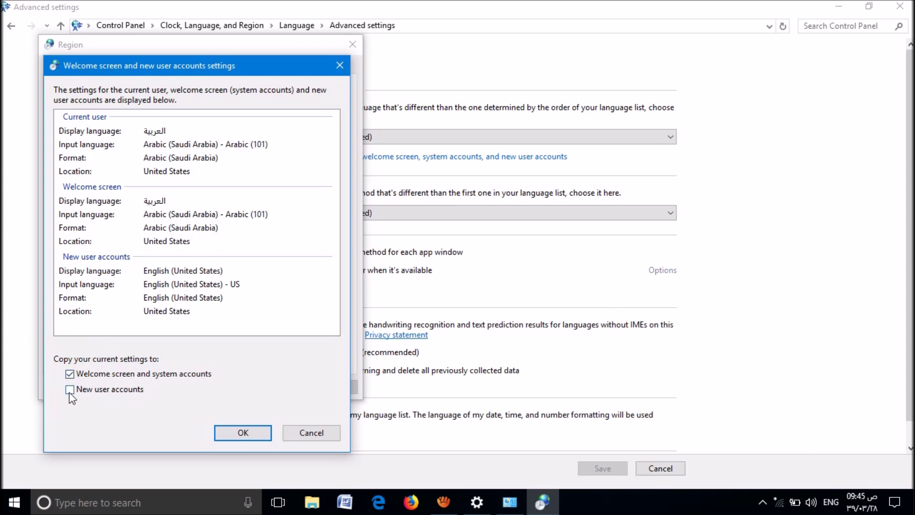
click(236, 431)
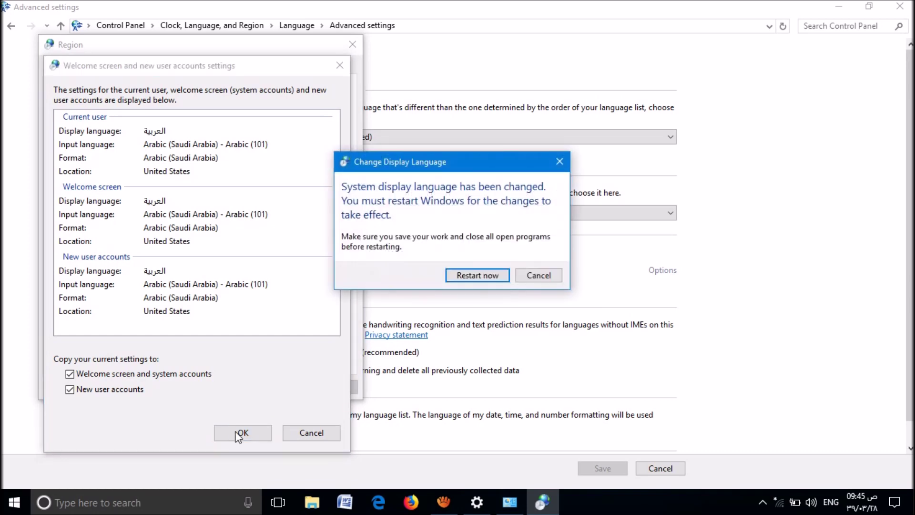
- Accept Restart now in the Change Display Language dialog
click(507, 281)
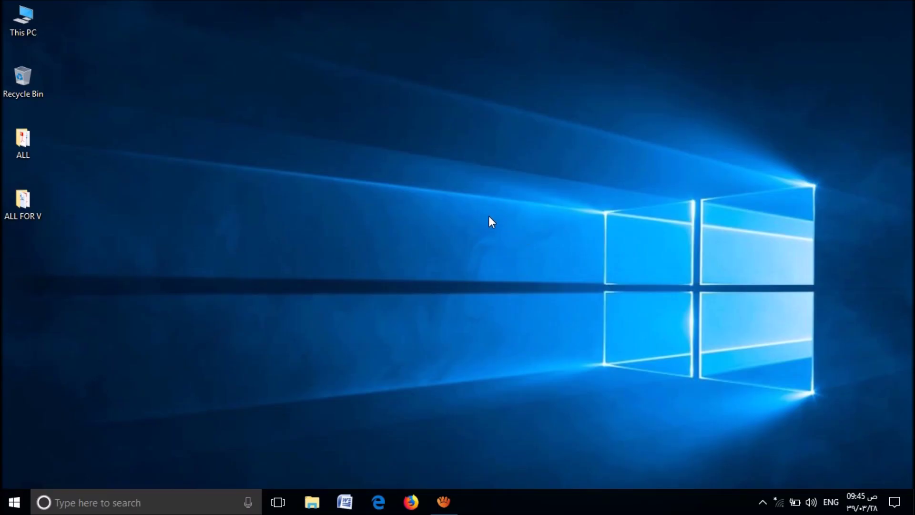
click(488, 216)
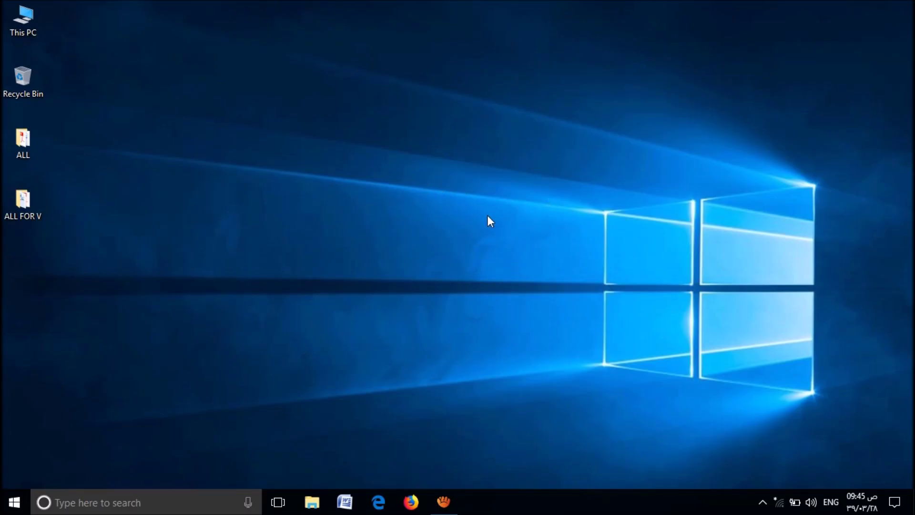